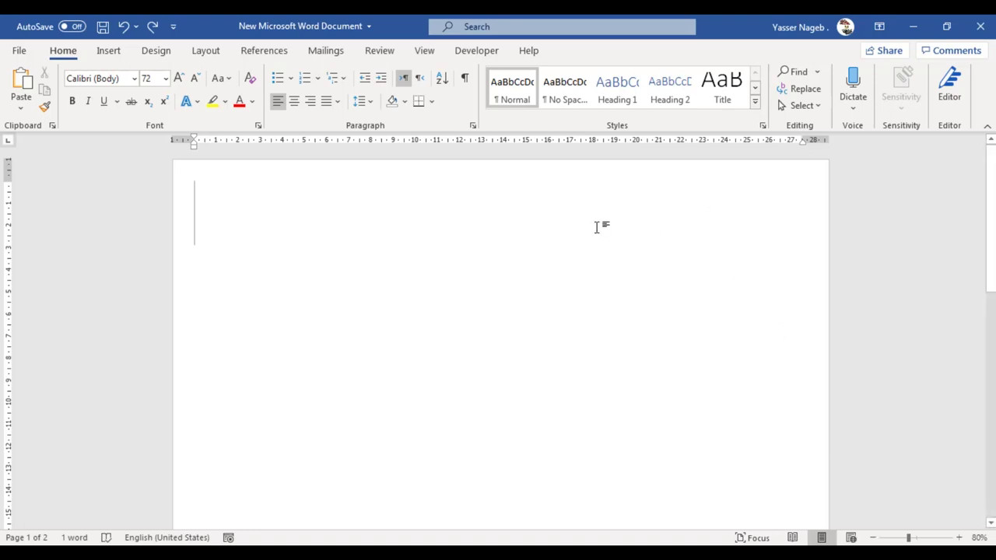
# Insert an empty equation and expand the full math symbols gallery
pyautogui.click(109, 51)
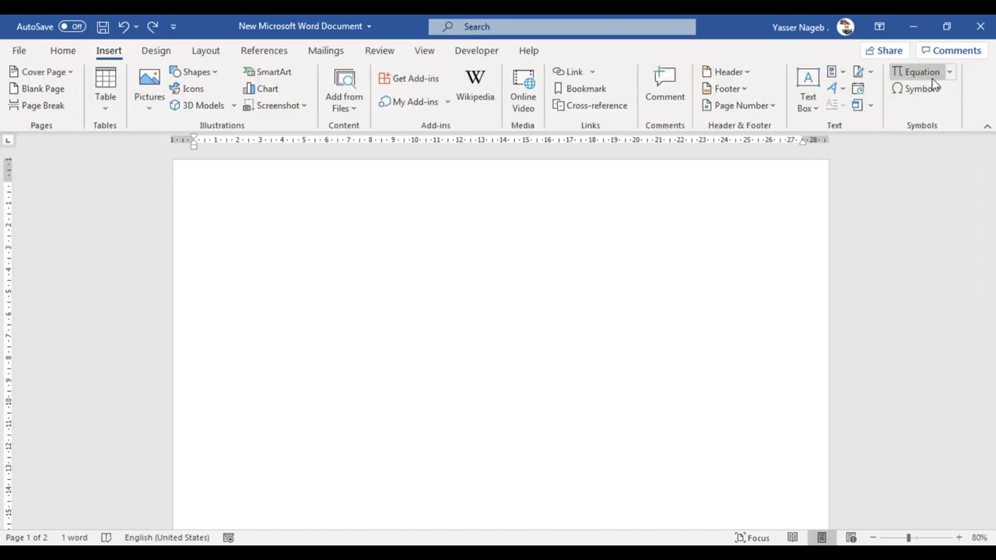
pyautogui.click(933, 73)
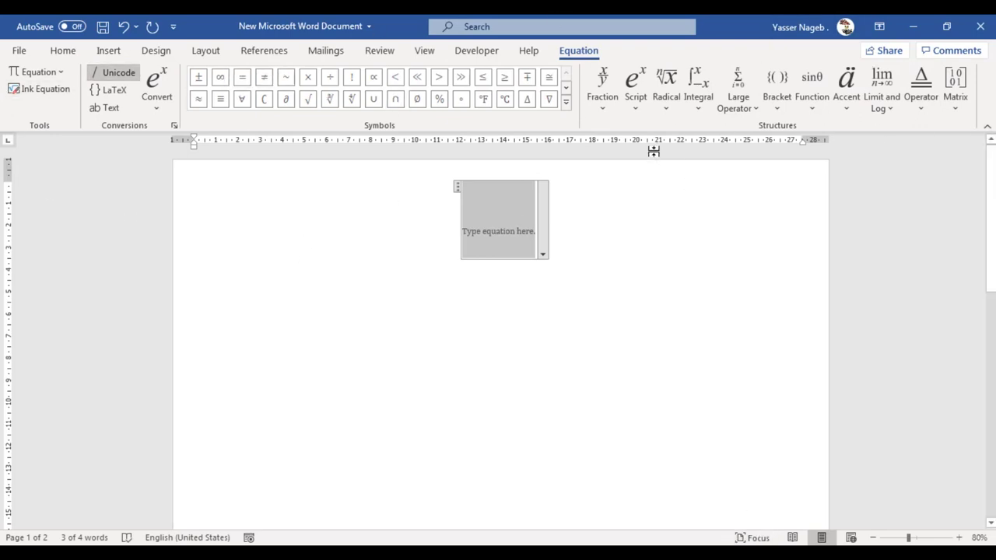
pyautogui.click(565, 103)
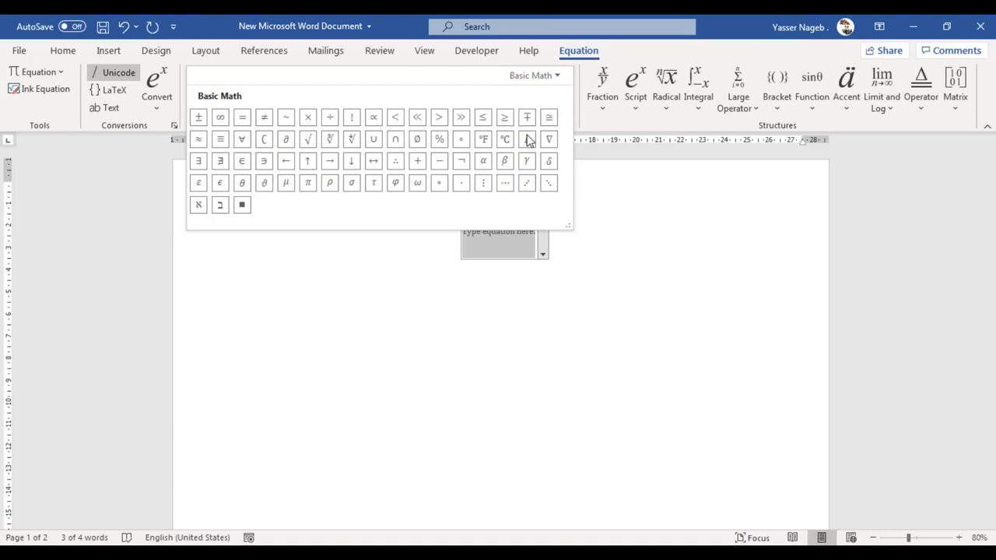
# Browse the Greek Letters, Letter-Like Symbols and Operators sets, return to Basic Math, and collapse the gallery
pyautogui.click(557, 76)
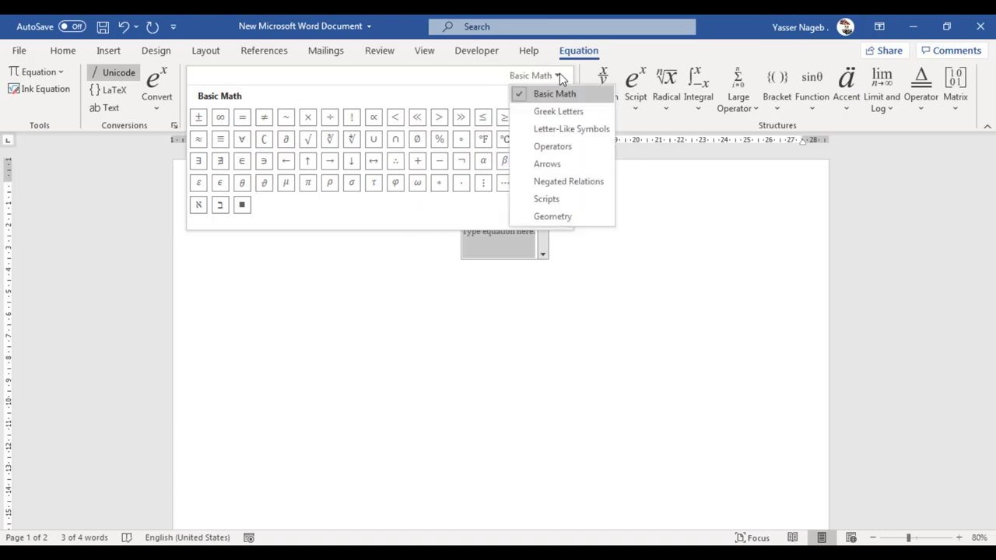
pyautogui.click(570, 111)
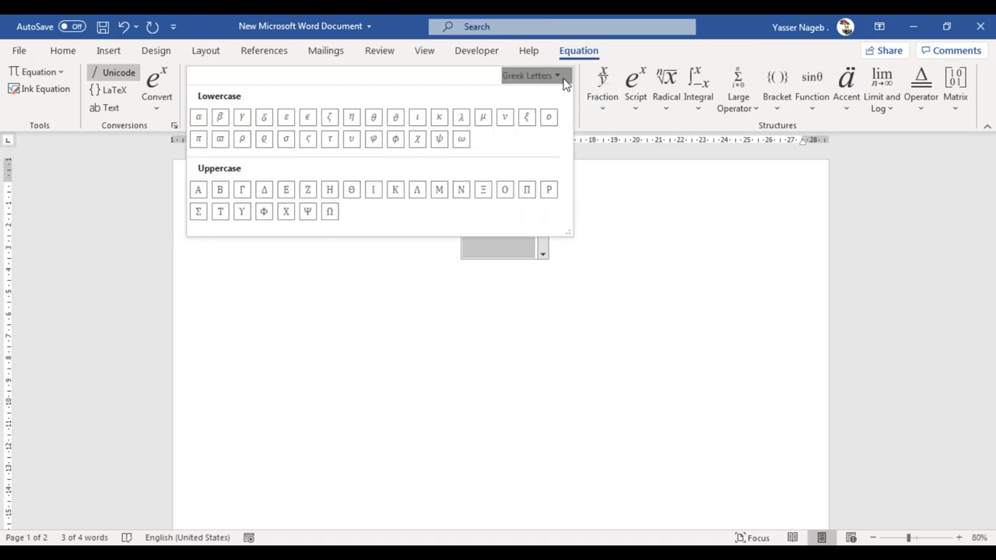
pyautogui.click(559, 80)
pyautogui.click(562, 129)
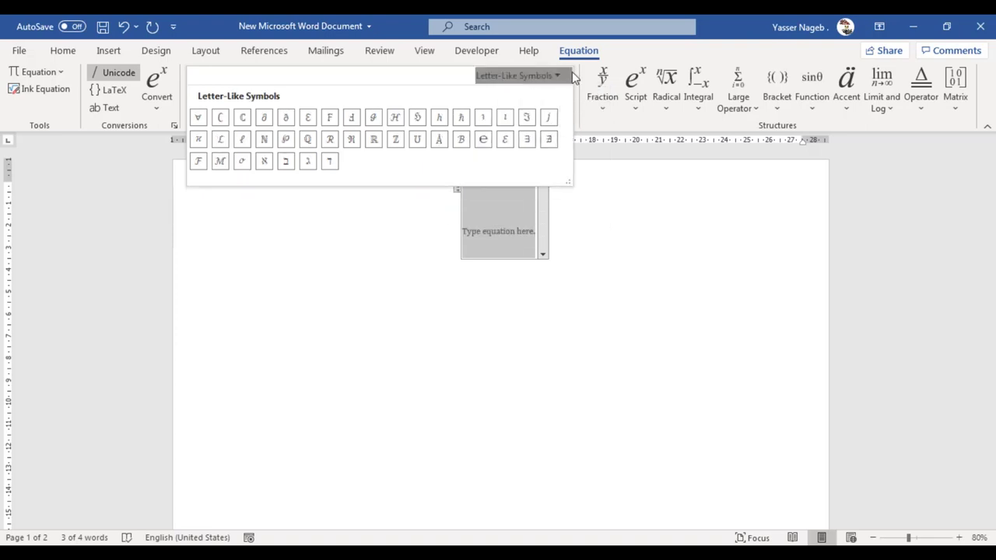
pyautogui.click(570, 71)
pyautogui.click(555, 130)
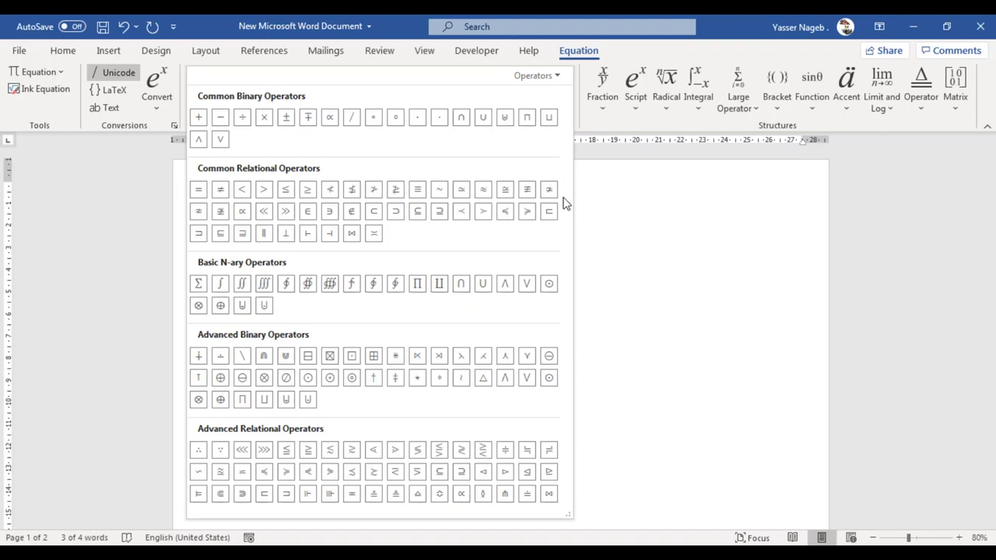
pyautogui.click(545, 75)
pyautogui.click(545, 93)
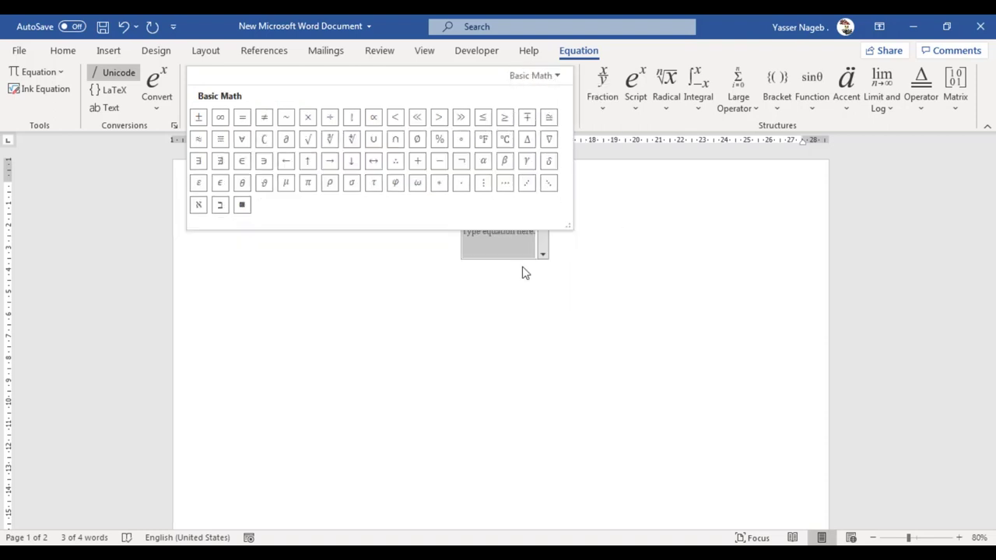
pyautogui.click(646, 249)
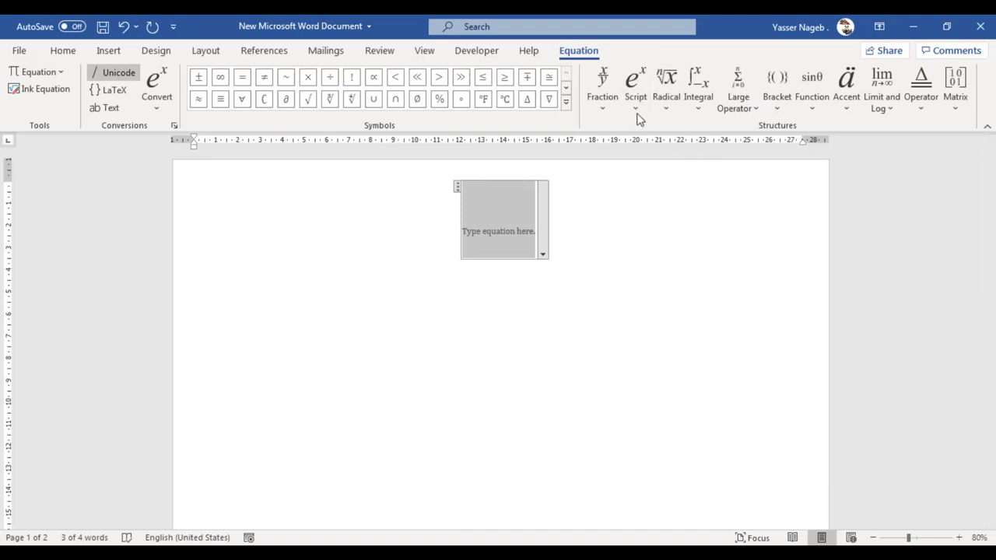
# Insert a stacked fraction with 3 in the numerator and 4 in the denominator
pyautogui.click(604, 106)
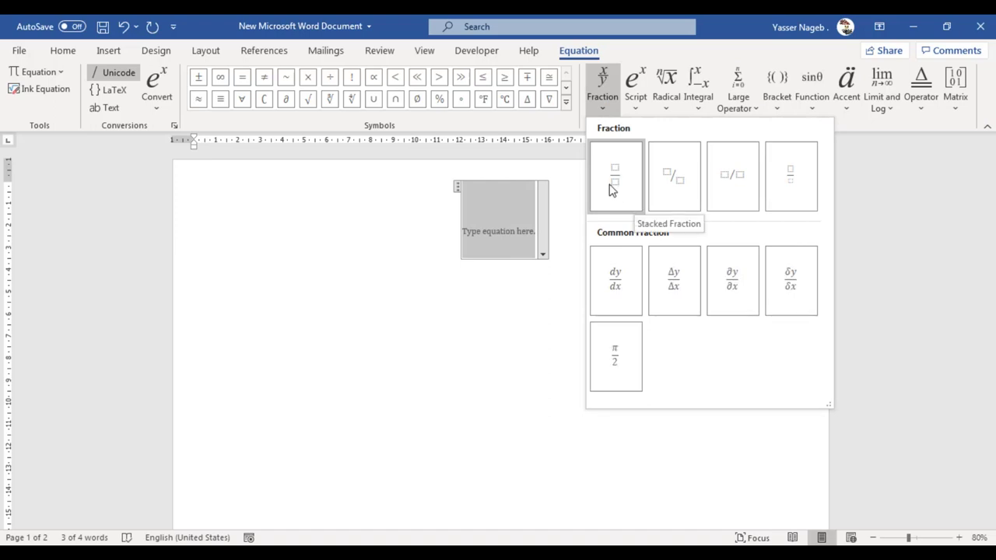
pyautogui.click(611, 191)
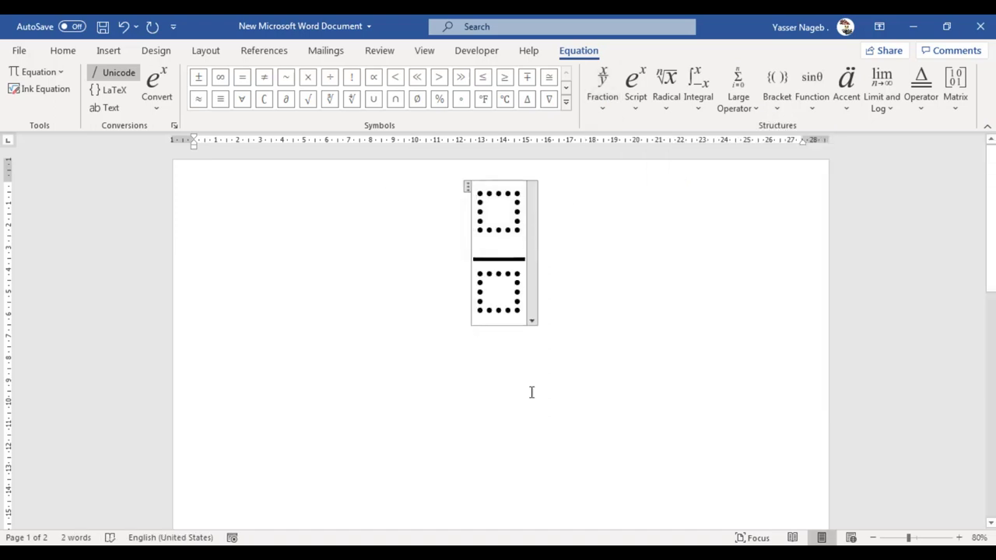
pyautogui.click(495, 215)
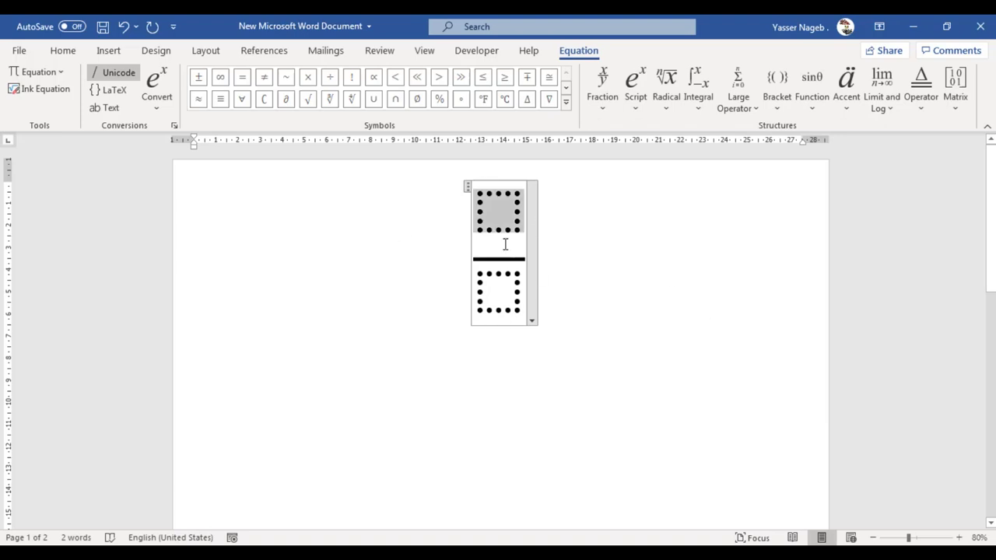
pyautogui.write('3')
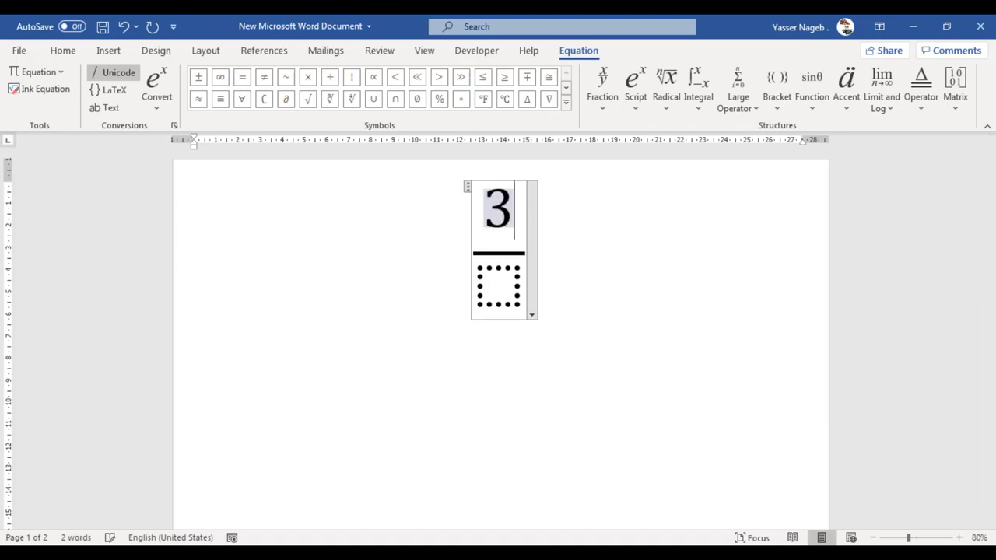
pyautogui.click(504, 278)
pyautogui.write('4')
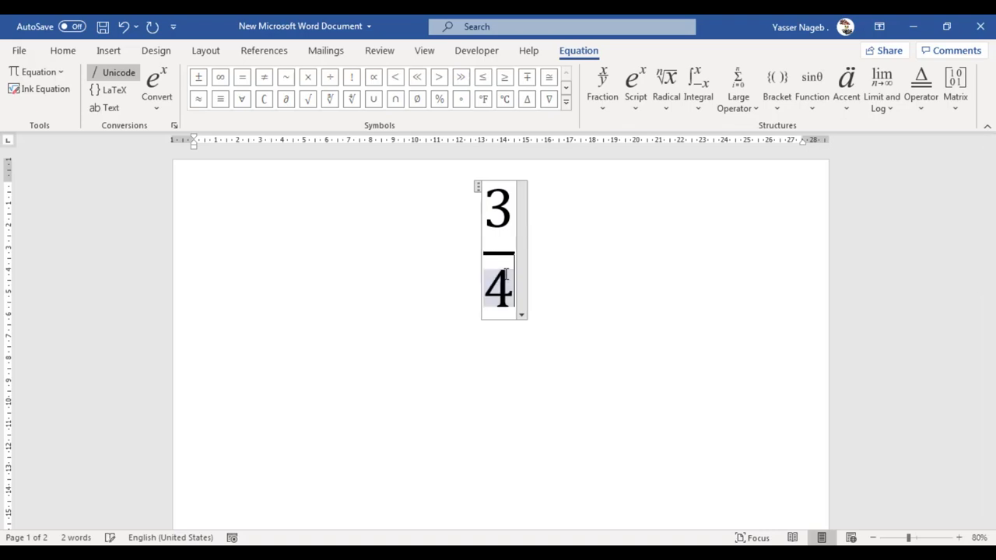
pyautogui.click(690, 344)
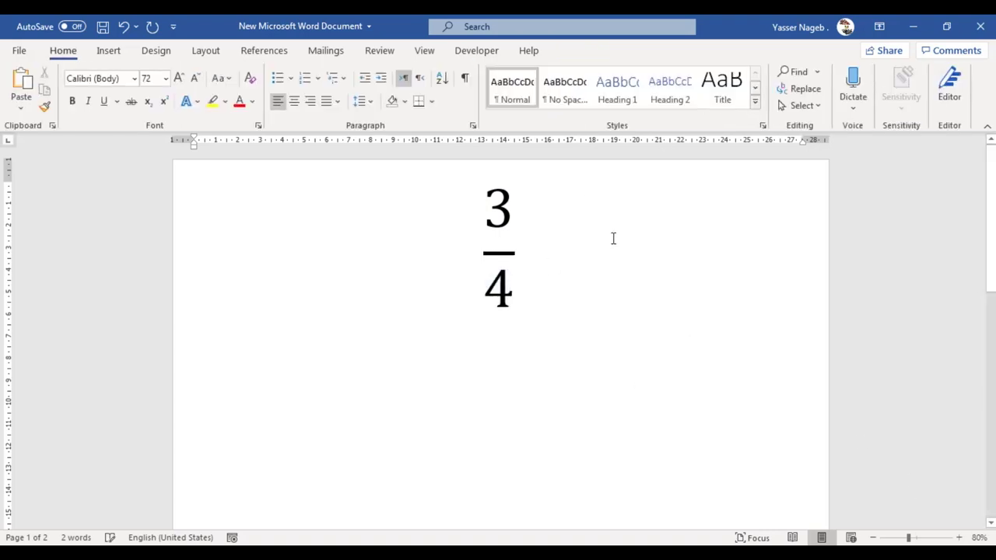
pyautogui.click(511, 220)
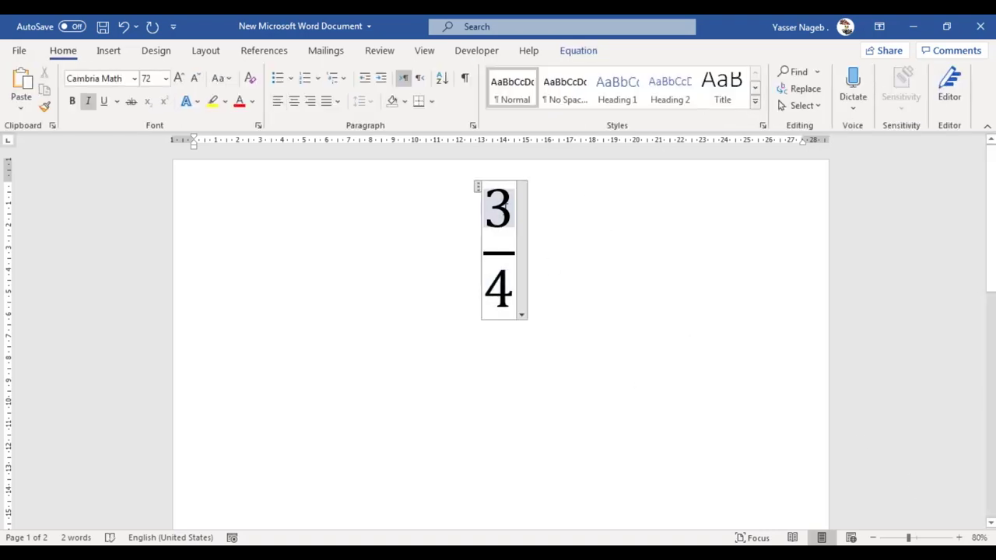
# Undo the 3/4 equation and insert a new equation containing a stacked fraction
pyautogui.hotkey('ctrl', 'z')
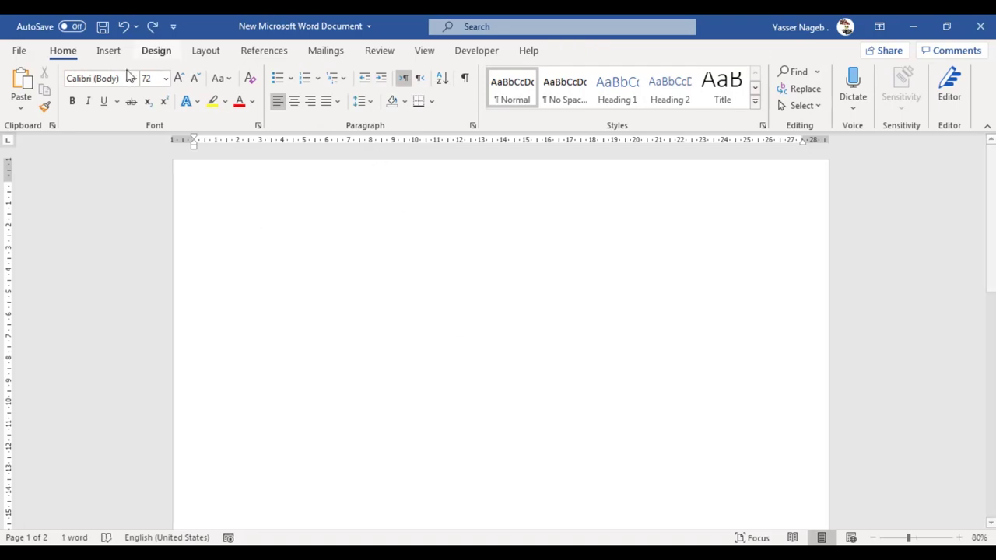
pyautogui.click(112, 51)
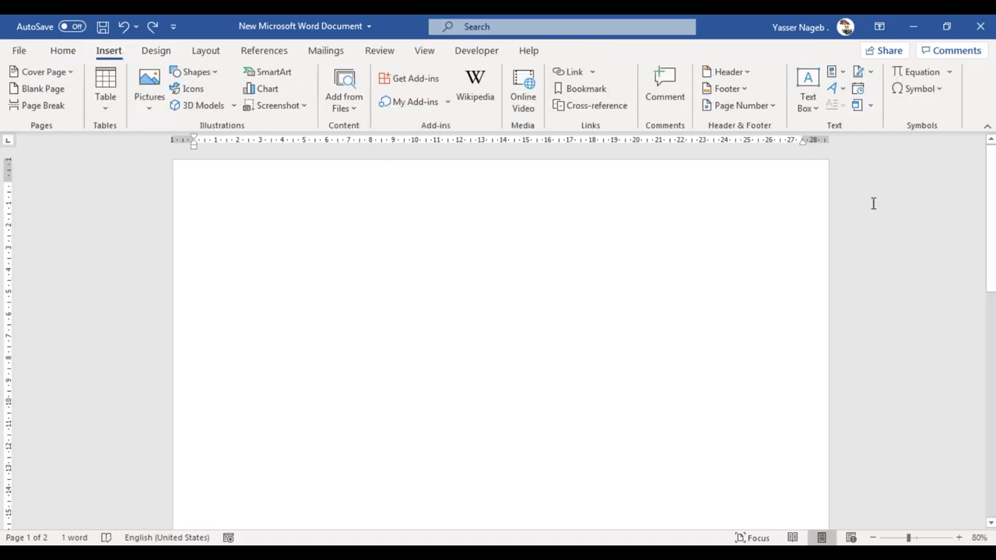
pyautogui.click(906, 72)
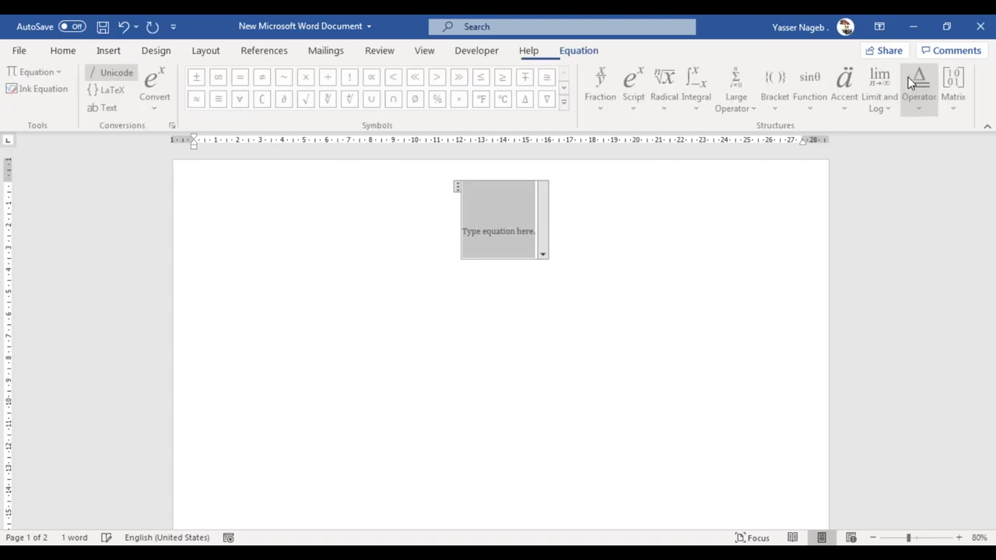
pyautogui.click(601, 107)
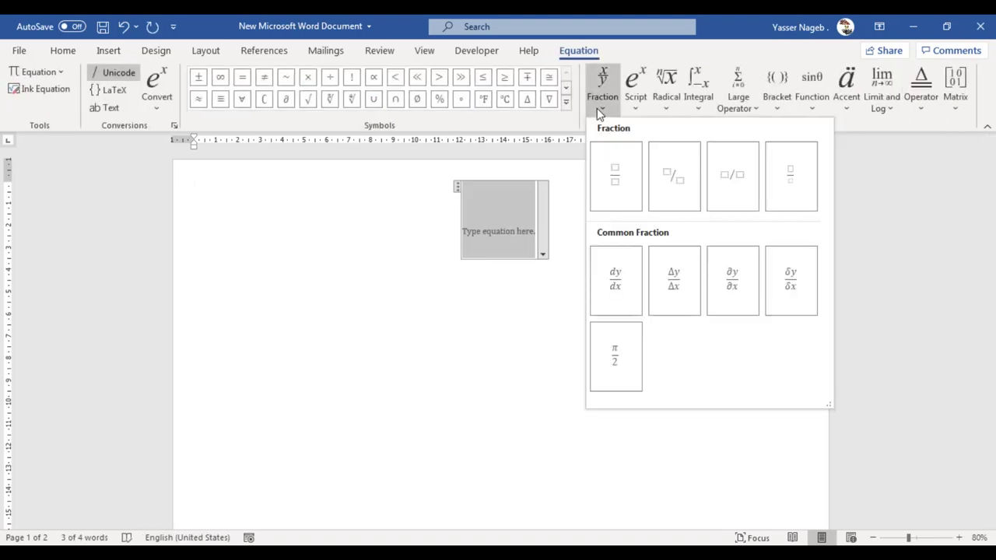
pyautogui.click(615, 185)
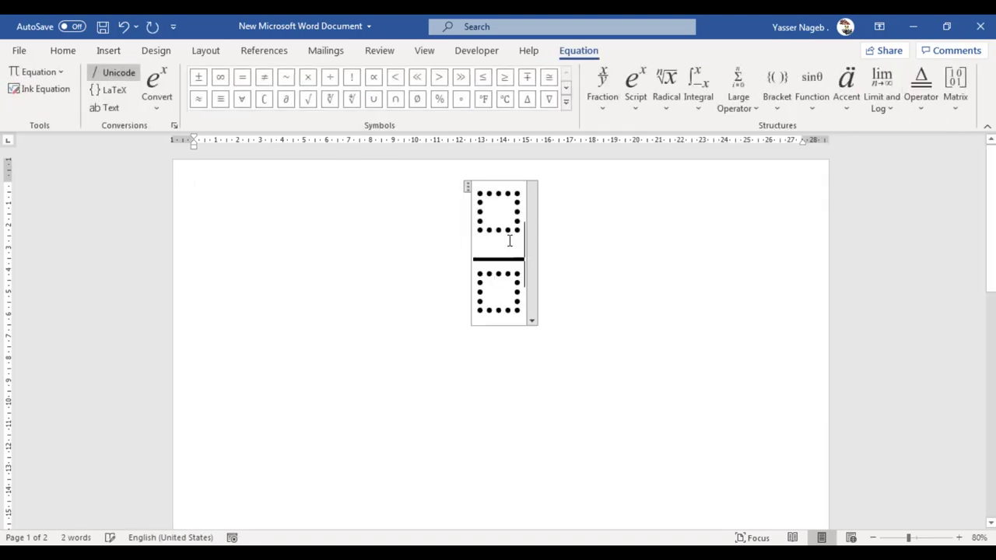
# Put a radical with degree in the numerator, nest a stacked fraction inside it, and select the denominator
pyautogui.click(667, 105)
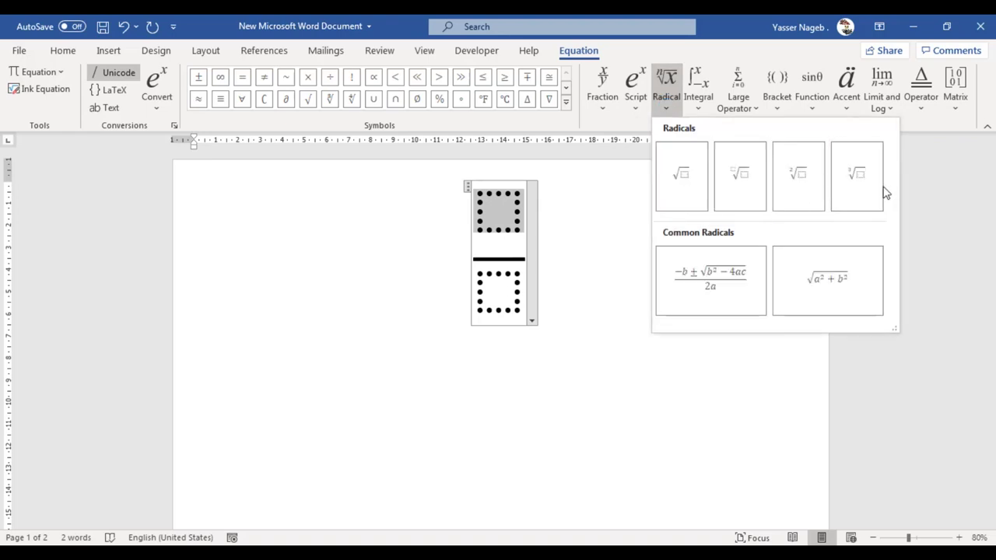
pyautogui.click(742, 194)
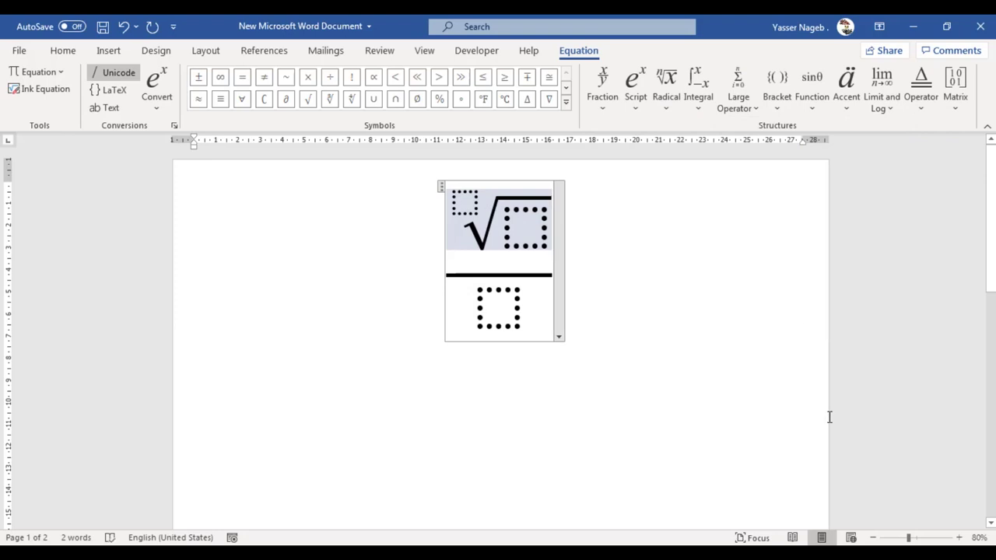
pyautogui.click(525, 235)
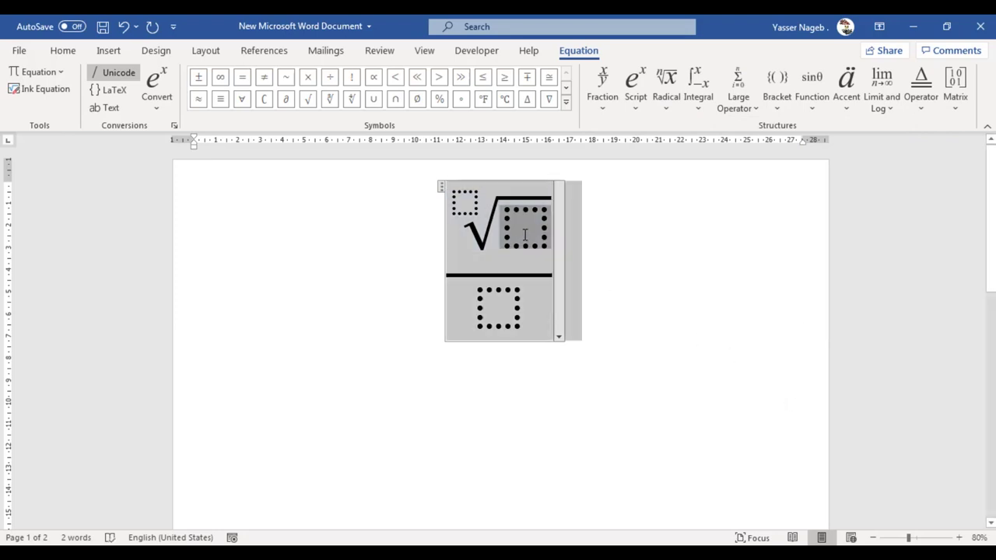
pyautogui.click(610, 101)
pyautogui.click(627, 185)
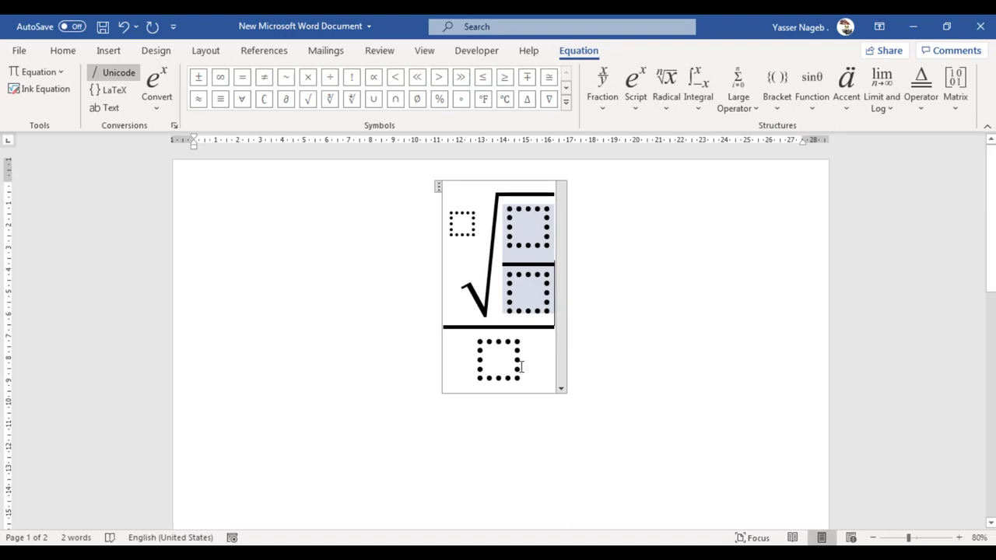
pyautogui.click(489, 357)
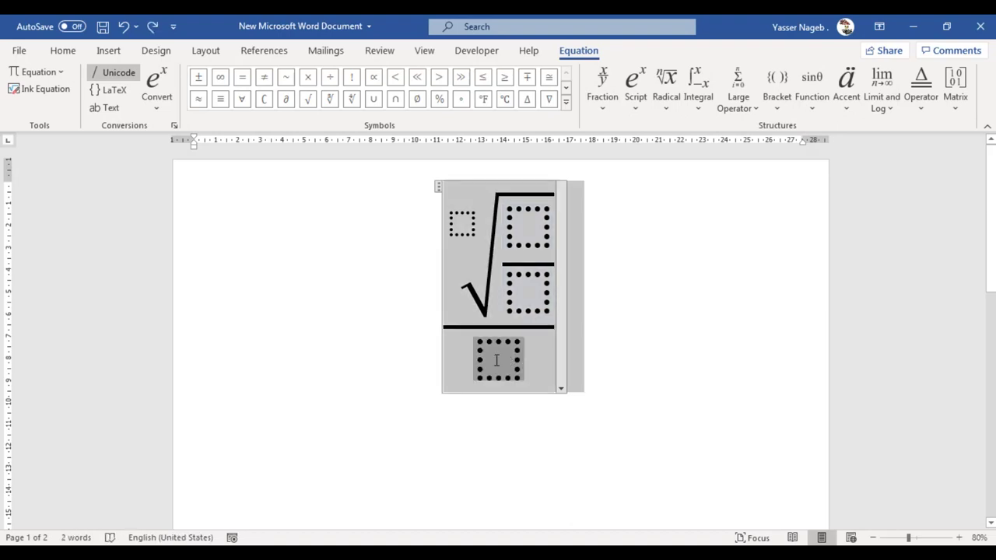
pyautogui.click(495, 359)
pyautogui.click(504, 361)
# Put round parentheses with a superscript in the denominator, enter 5 as the base, and select the superscript slot
pyautogui.click(784, 92)
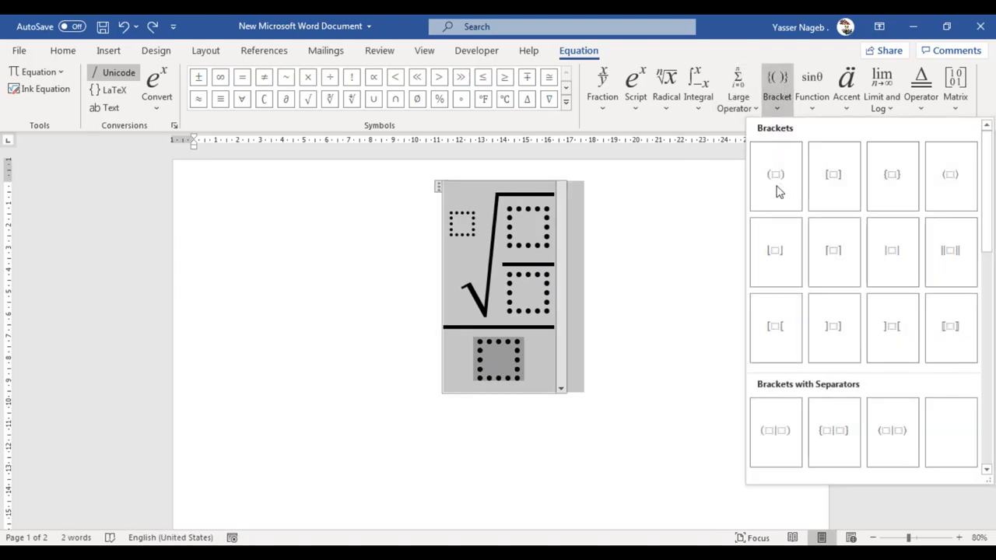
pyautogui.click(778, 191)
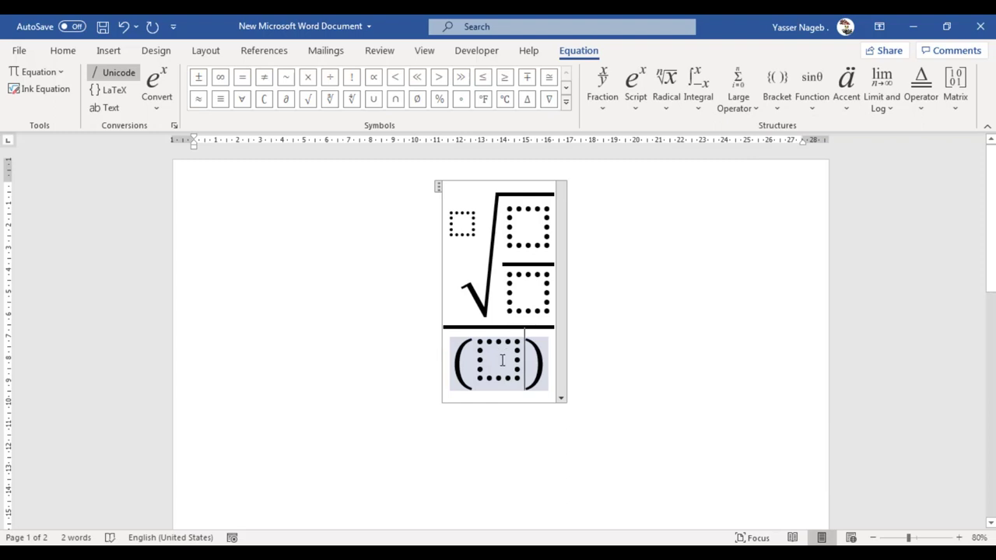
pyautogui.click(502, 360)
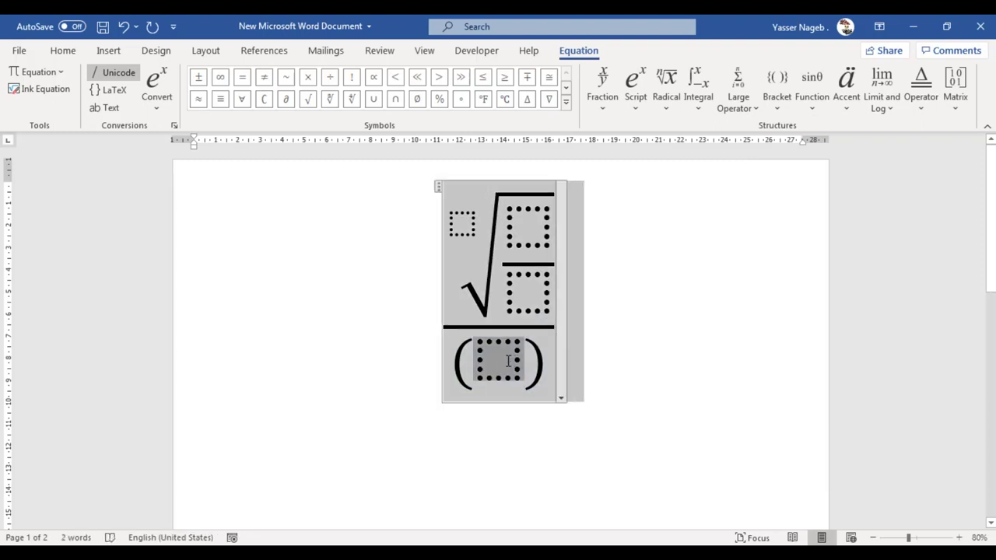
pyautogui.click(638, 102)
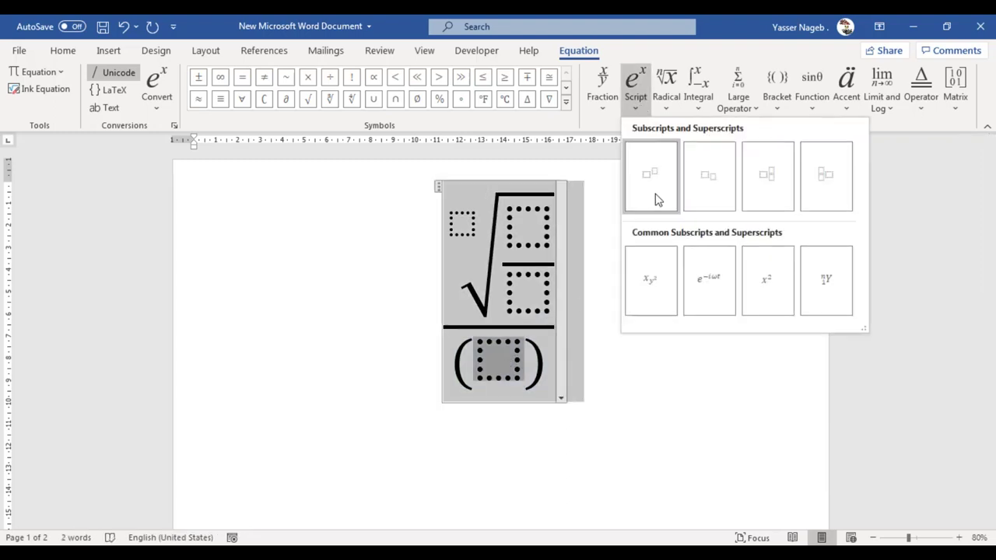
pyautogui.click(655, 195)
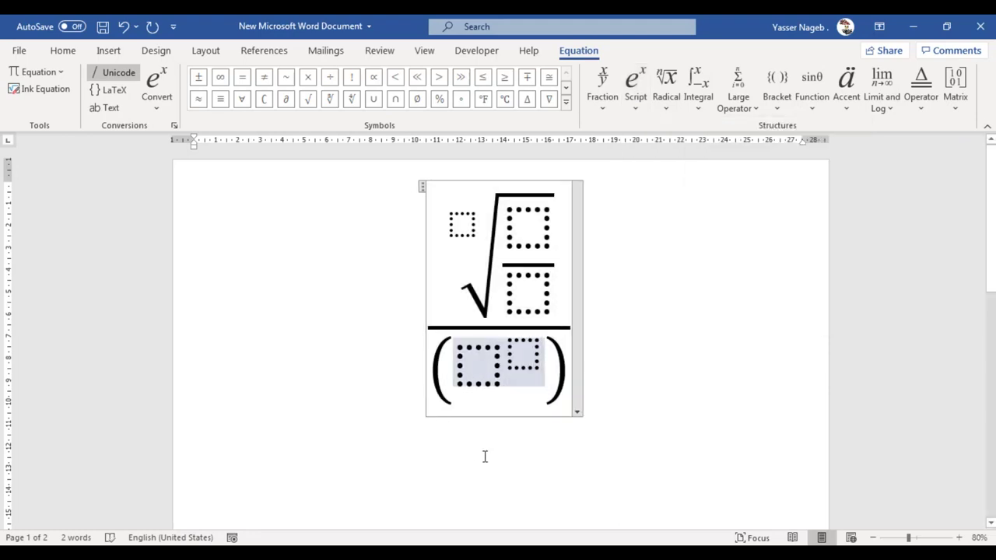
pyautogui.click(681, 289)
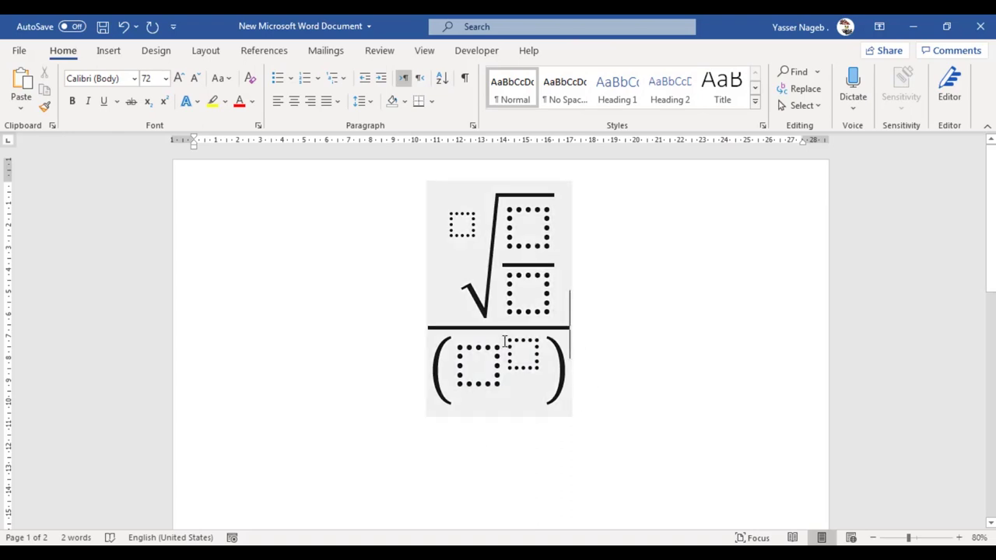
pyautogui.click(461, 363)
pyautogui.write('5')
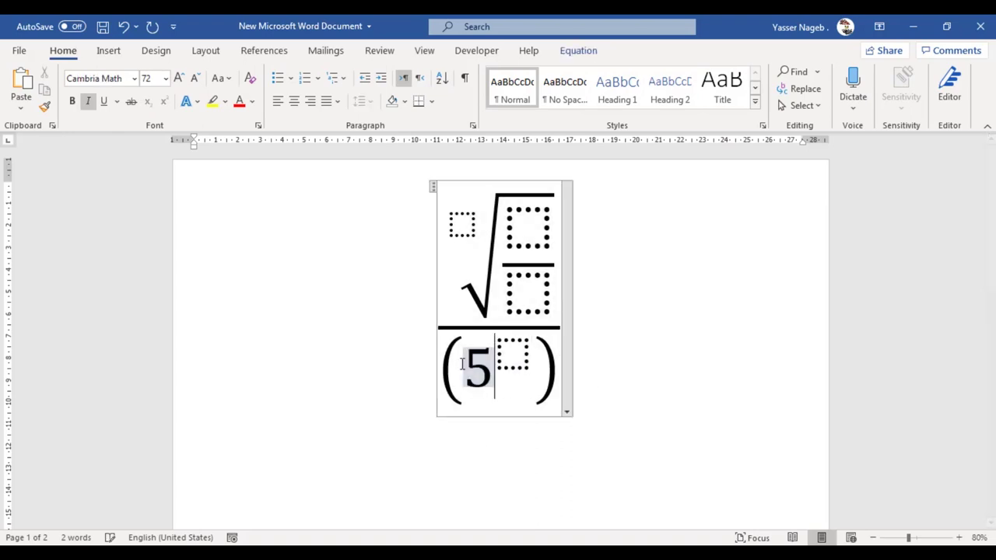
pyautogui.hotkey('ctrl', 'a')
pyautogui.click(515, 353)
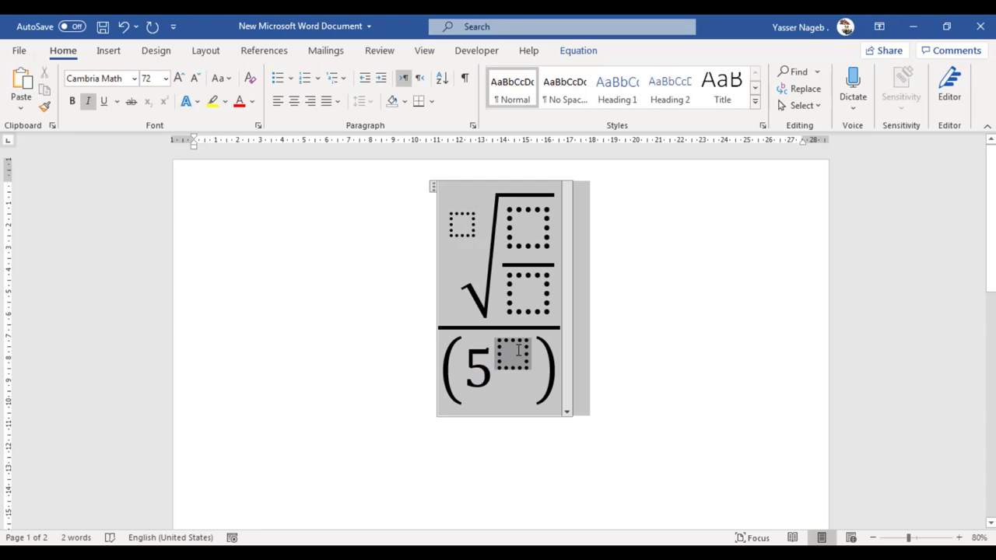
# Enter 2 as the exponent, then add a new empty equation below with Alt+=
pyautogui.write('2')
pyautogui.click(627, 424)
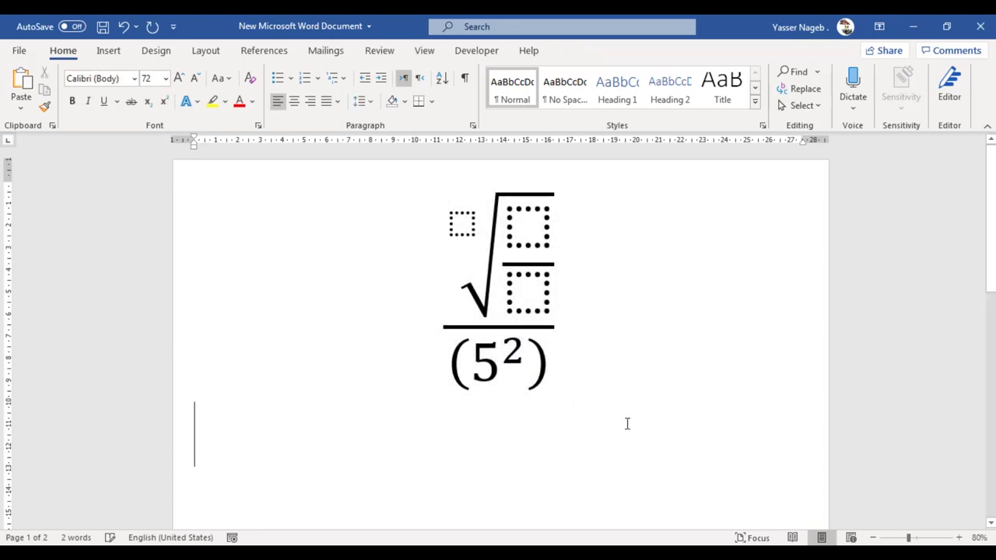
pyautogui.click(532, 226)
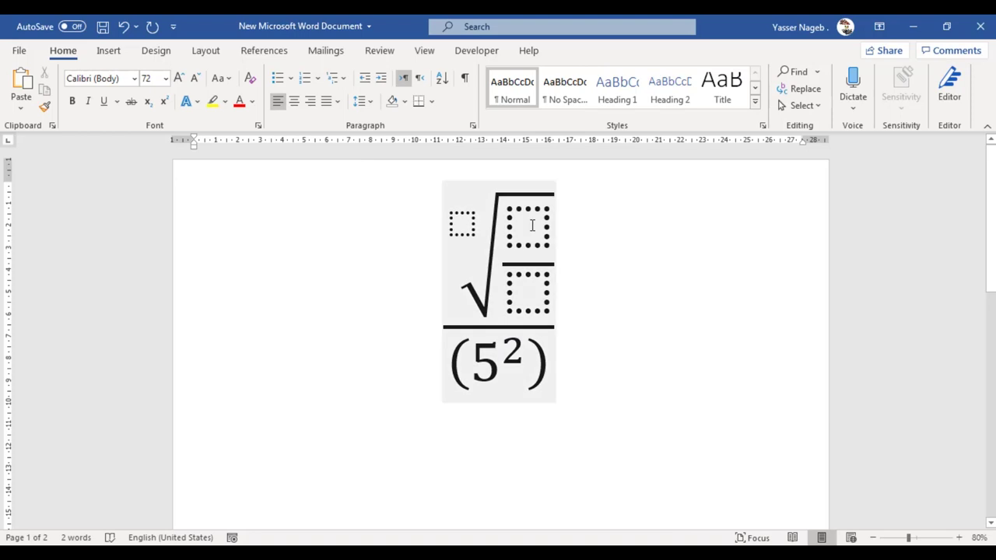
pyautogui.hotkey('alt', '=')
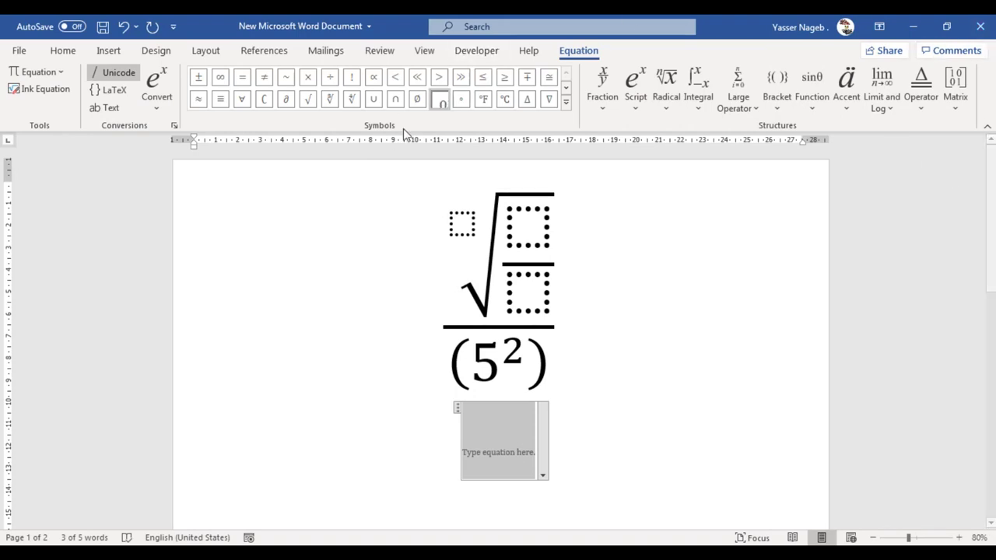
# Browse the Matrix, Operator, Function, Accent, Bracket, Large Operator, Integral, Radical, Script and Fraction galleries
pyautogui.click(957, 107)
pyautogui.click(921, 111)
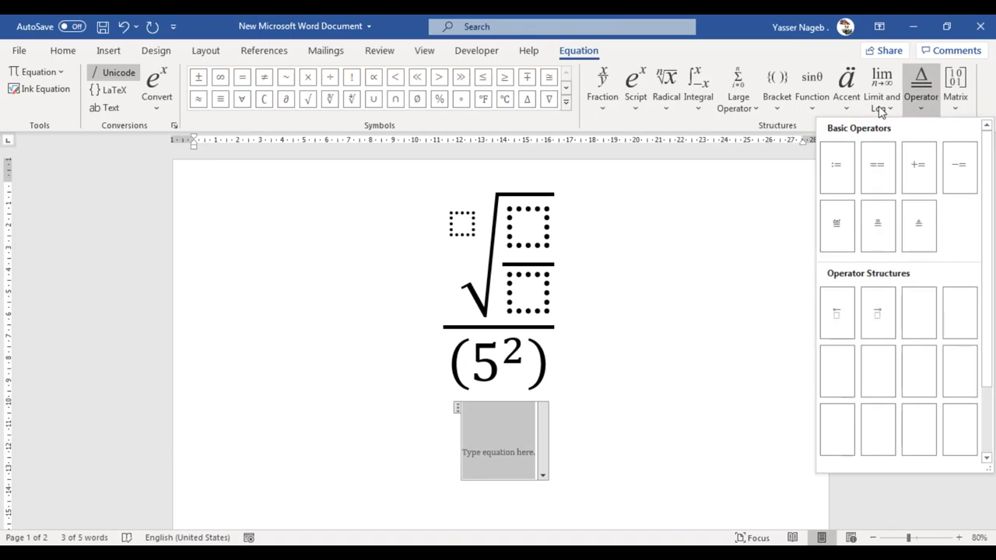
pyautogui.click(879, 112)
pyautogui.click(879, 114)
pyautogui.click(878, 114)
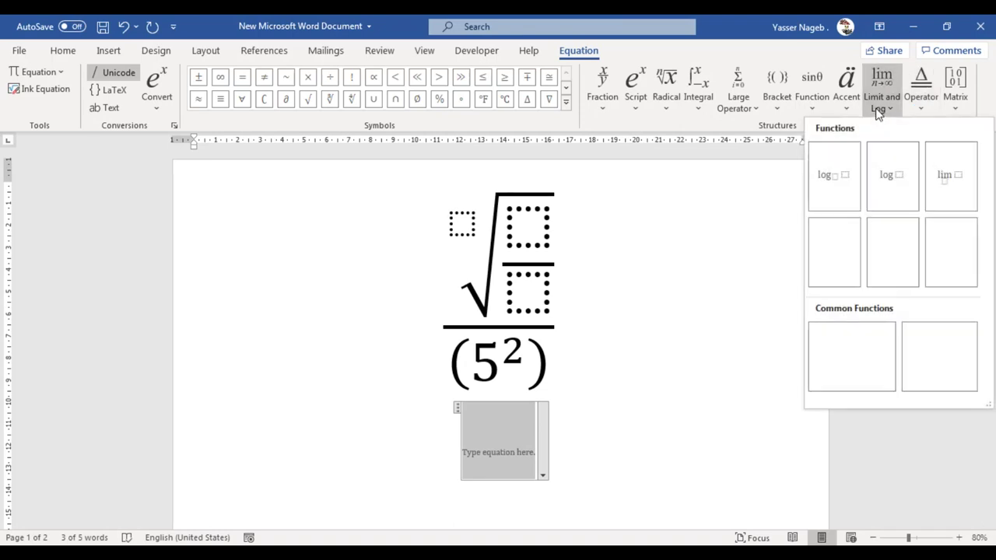
pyautogui.click(840, 117)
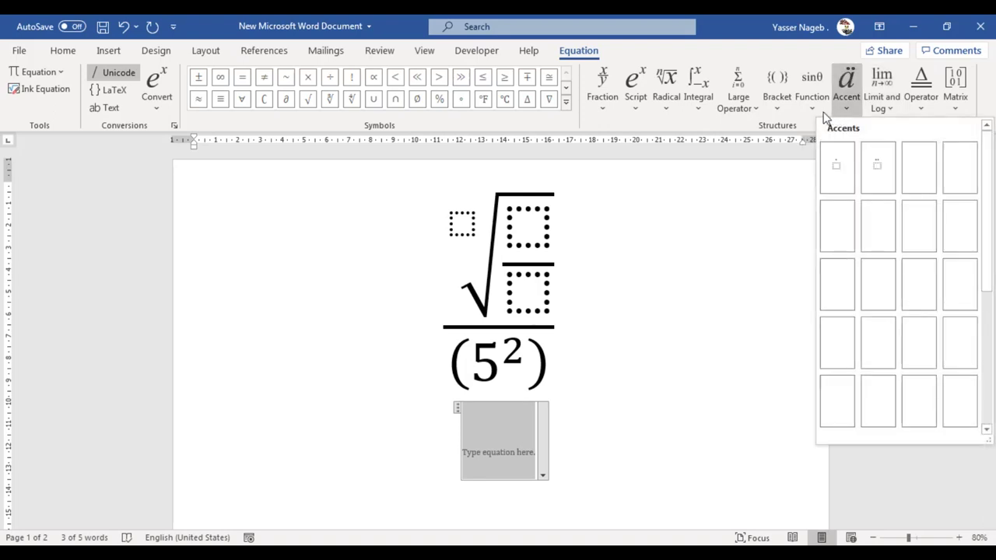
pyautogui.click(818, 116)
pyautogui.click(819, 117)
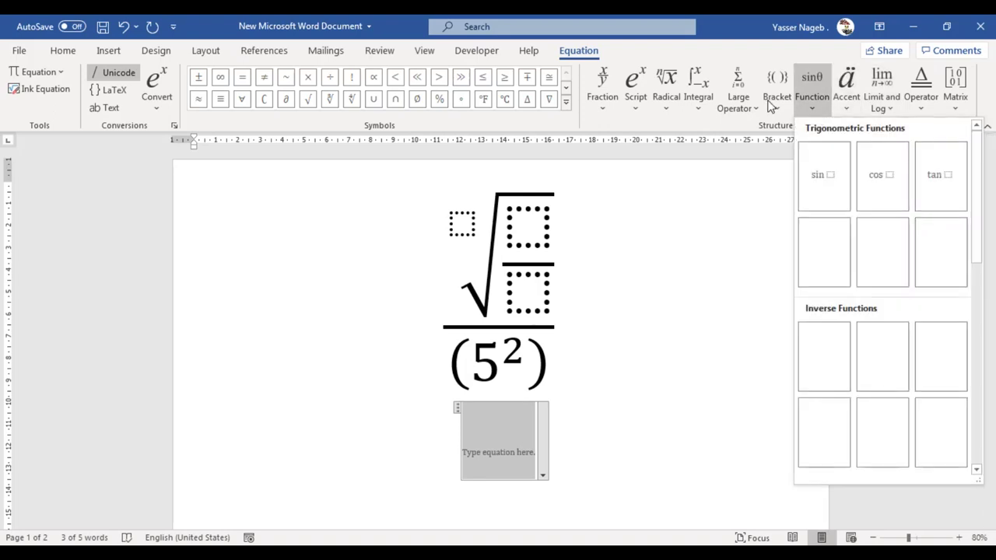
pyautogui.click(778, 113)
pyautogui.click(736, 109)
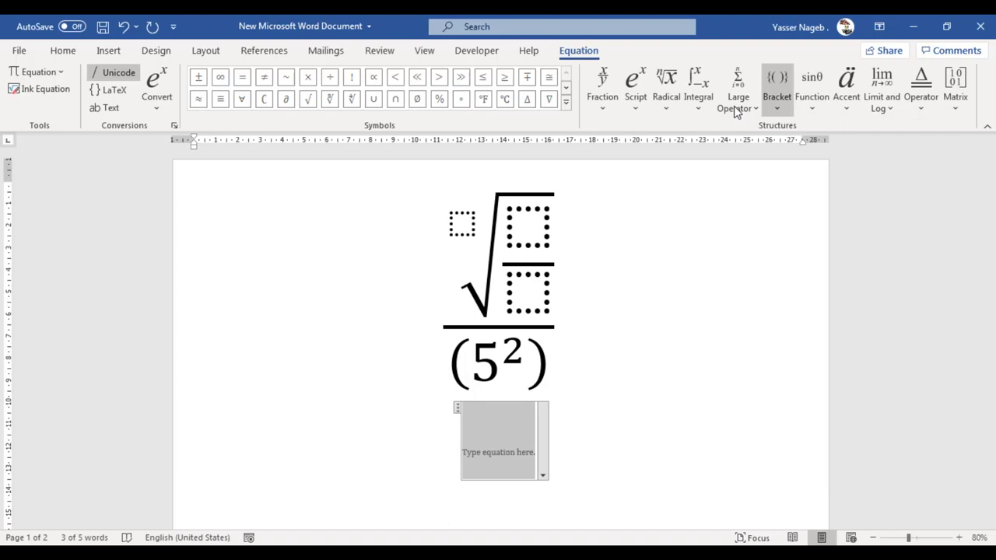
pyautogui.click(736, 109)
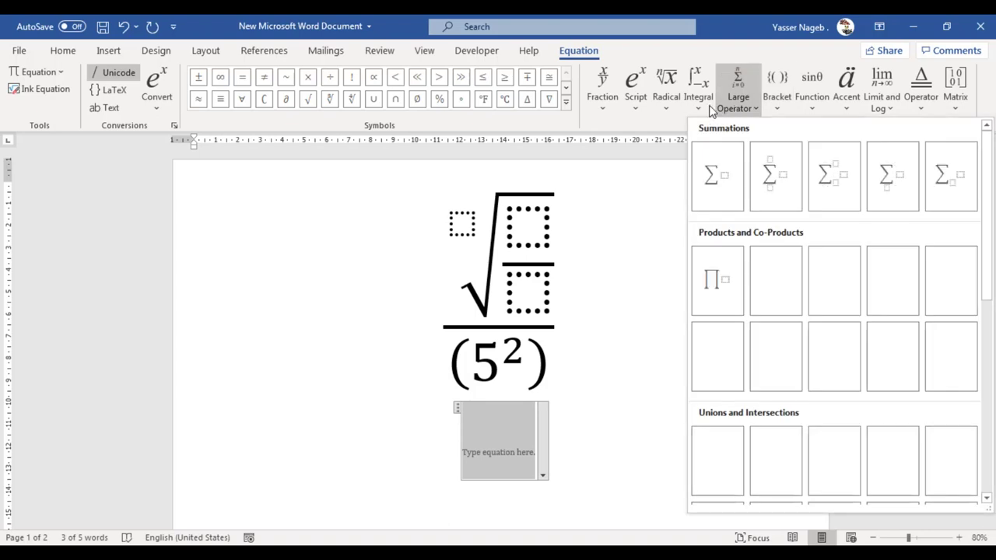
pyautogui.click(705, 107)
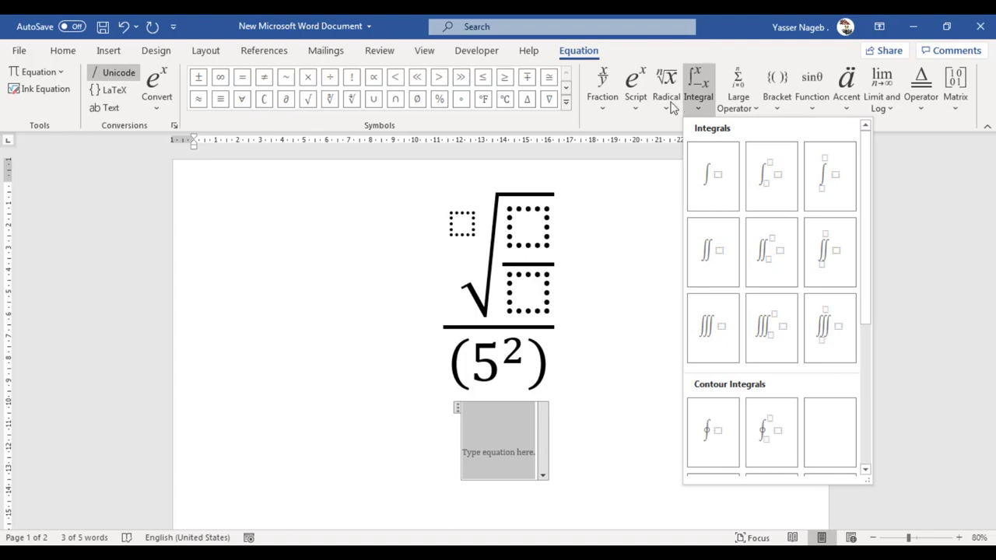
pyautogui.click(667, 109)
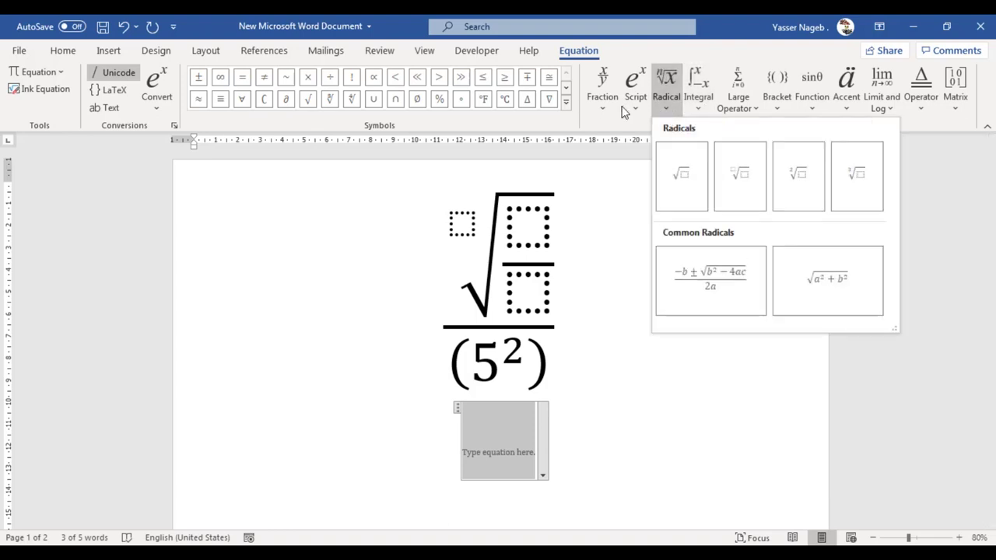
pyautogui.click(631, 109)
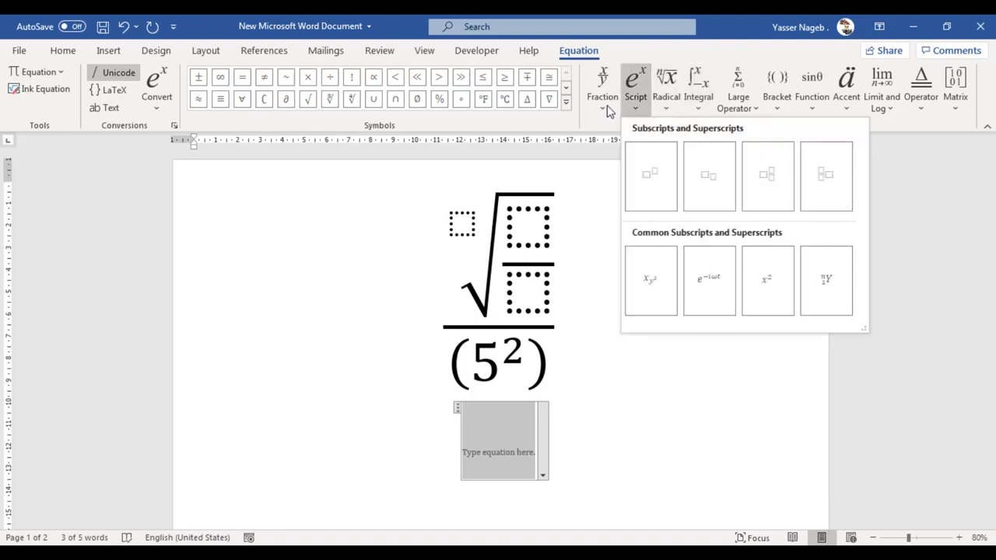
pyautogui.click(608, 109)
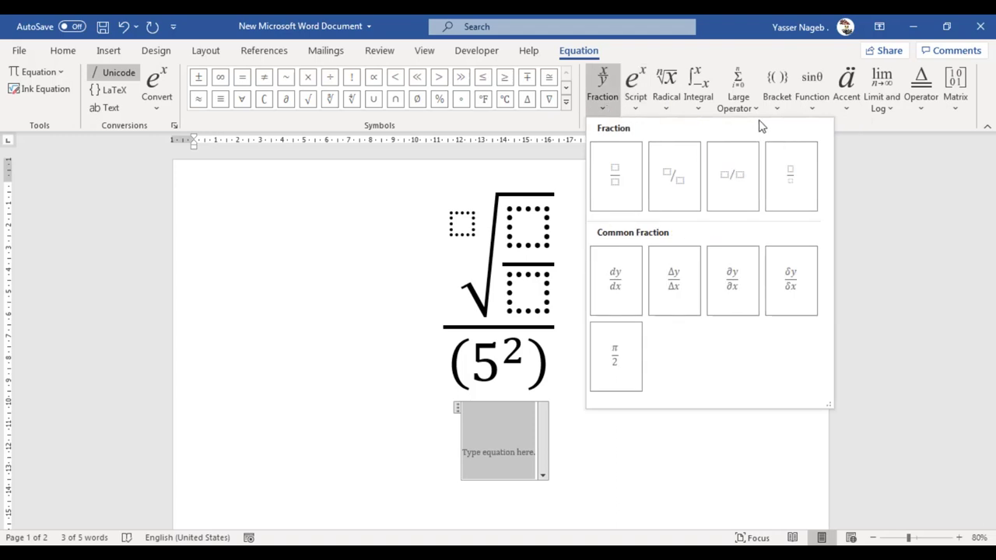
# Scroll to page 2 and bring up the bracketed equation's options menu
pyautogui.moveTo(991, 217); pyautogui.dragTo(991, 398)
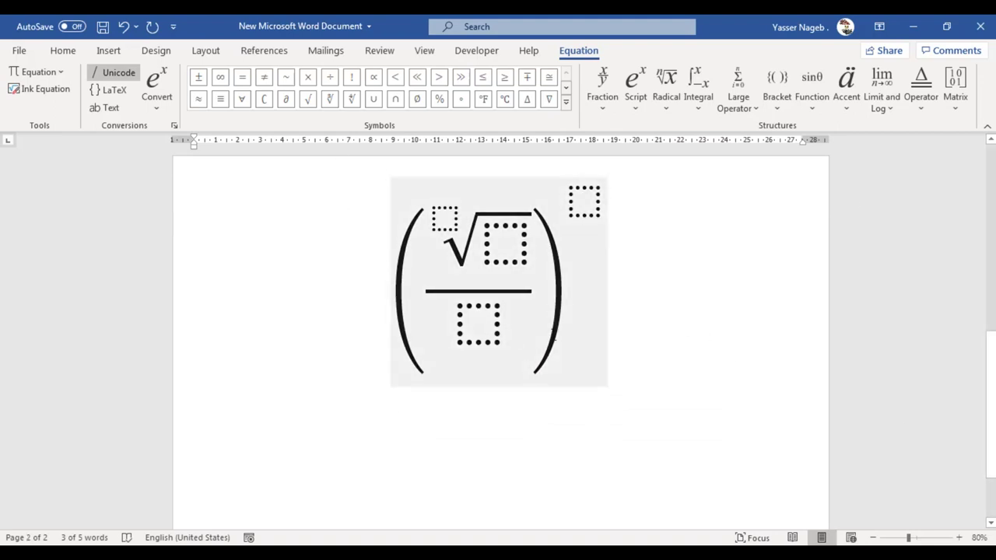
pyautogui.click(518, 336)
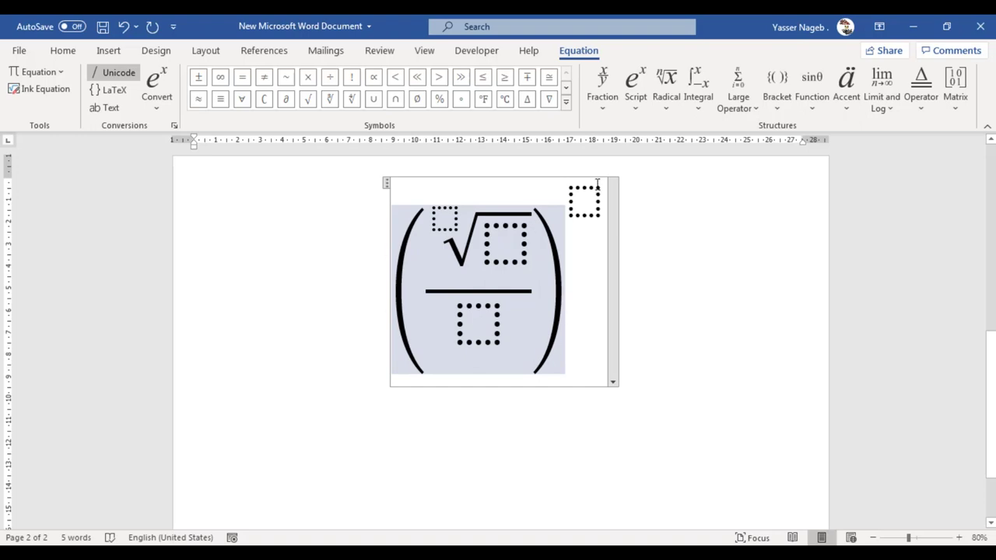
pyautogui.click(613, 382)
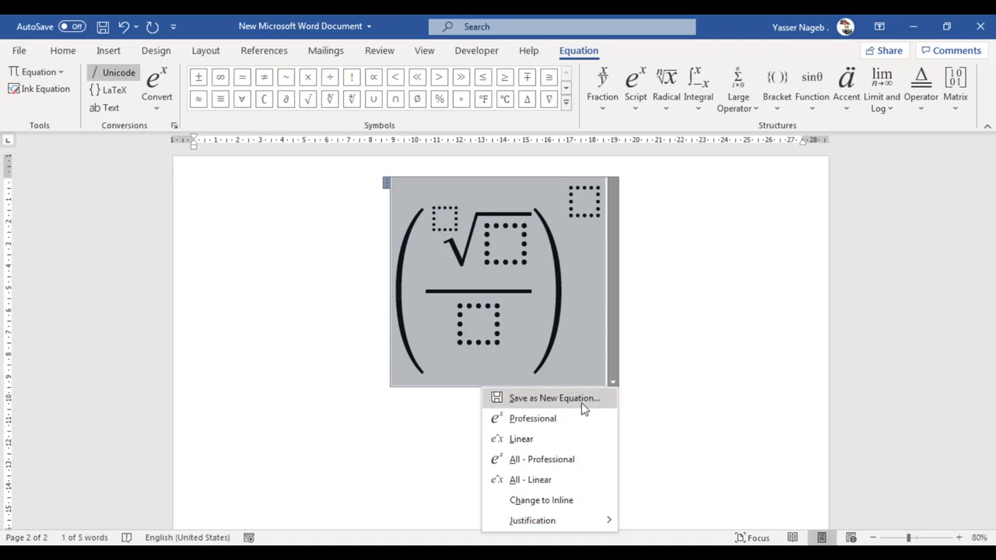
# Save the bracketed equation as a new equation, then scroll back up to the (5²) equation
pyautogui.click(691, 397)
pyautogui.scroll(2, 700, 358)
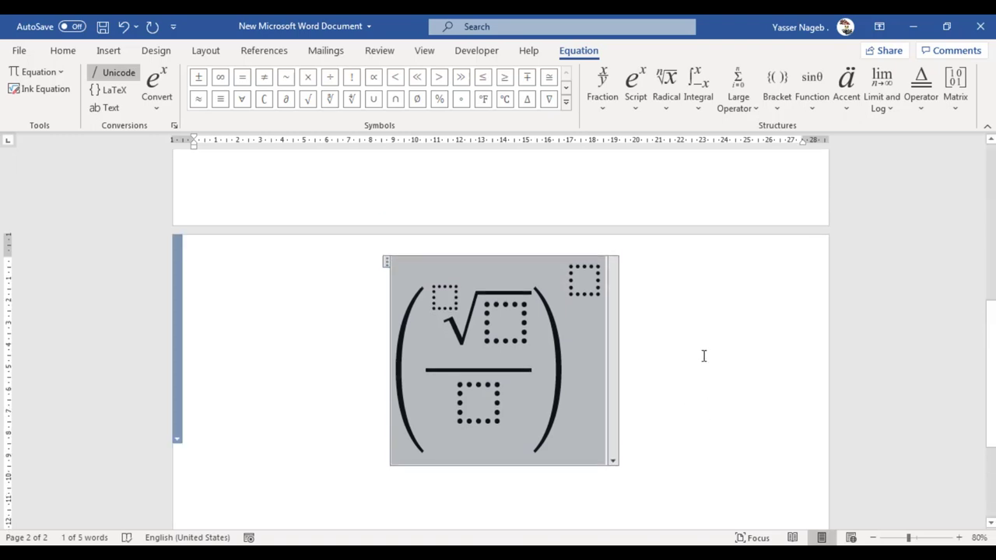
pyautogui.scroll(4, 490, 376)
pyautogui.scroll(6, 455, 225)
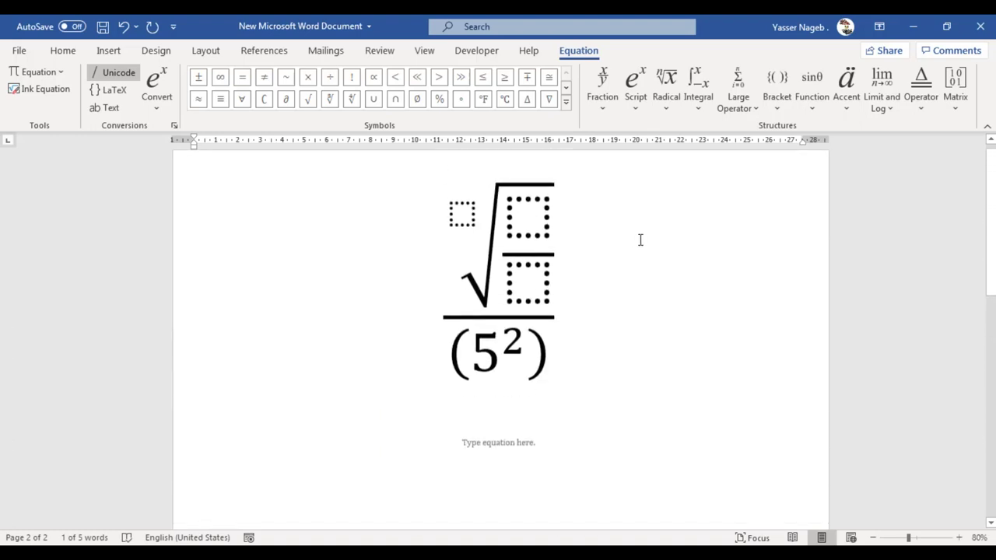